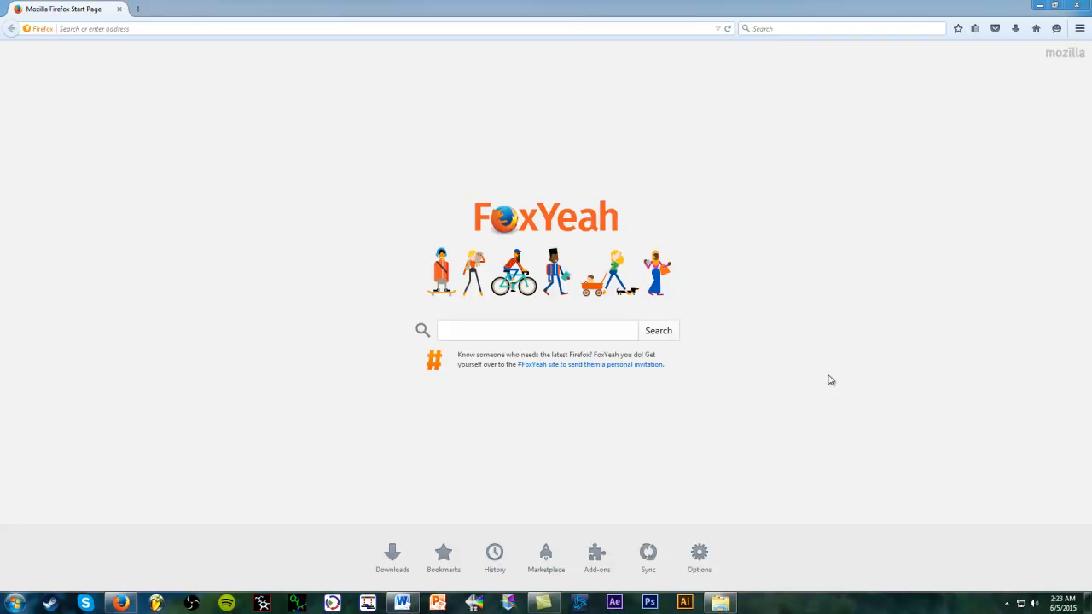
Search the web for 'clustal Omega' and open the EMBL-EBI Clustal Omega tool page
click(563, 333)
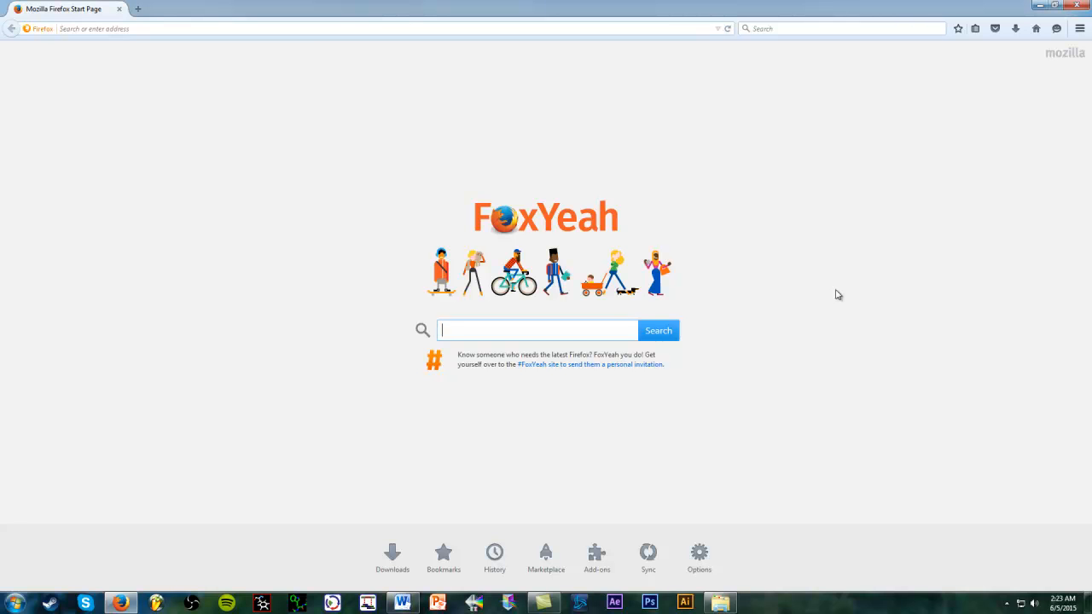
text(c)
text(lustal Omega)
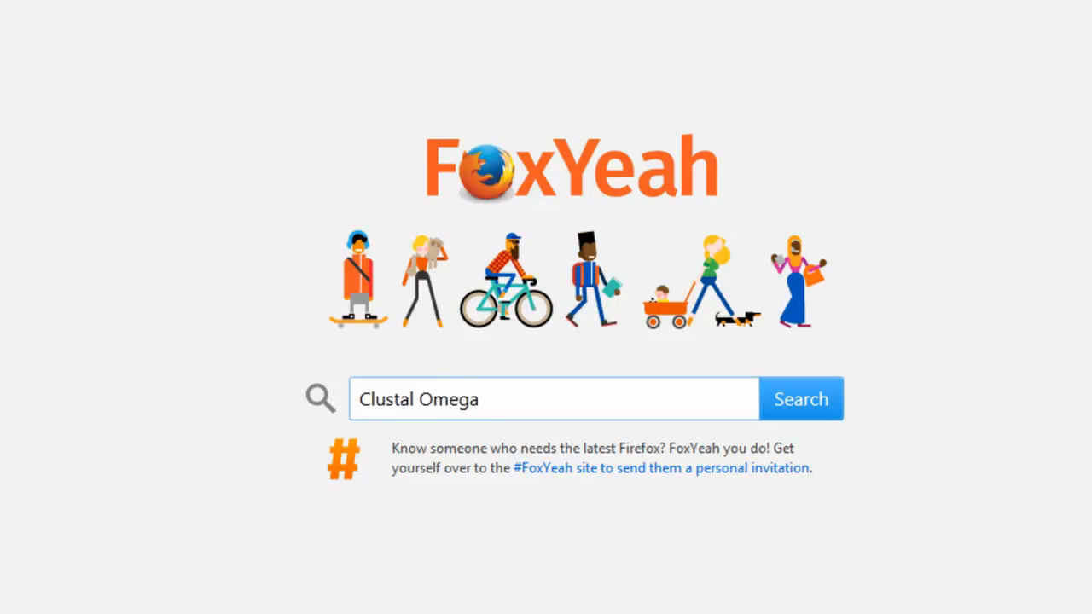
key(Return)
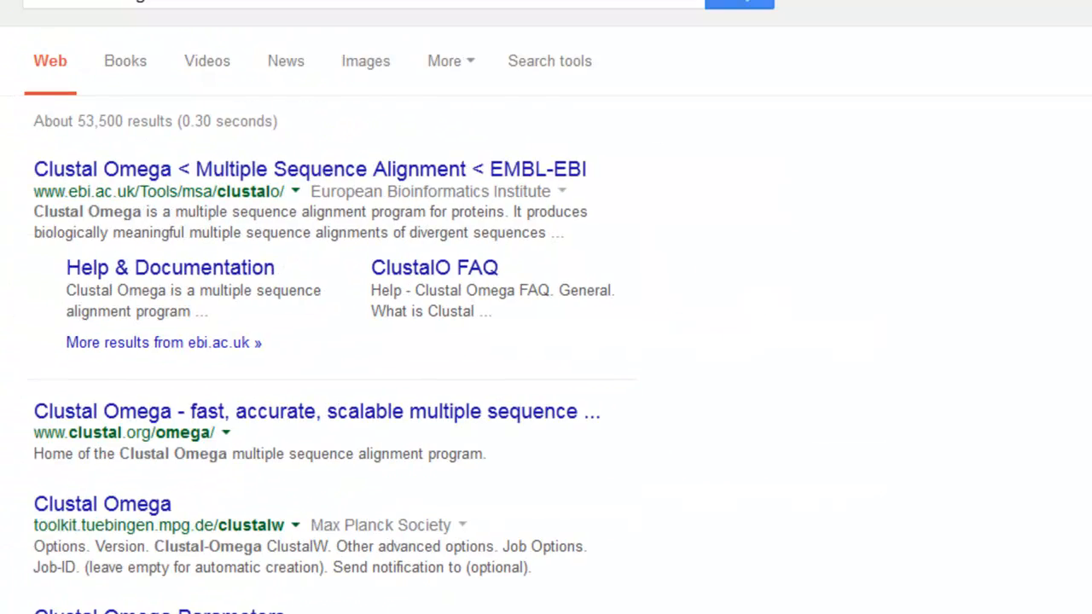
click(623, 220)
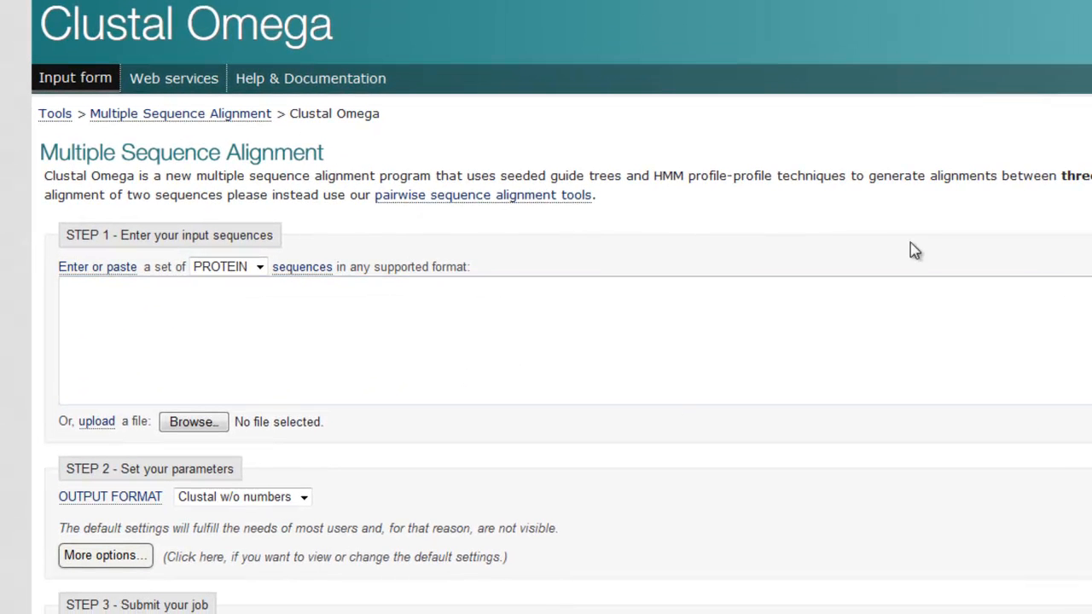
Keep PROTEIN as the sequence type and select the whole first protein sequence
scroll(1055, 292, down, 2)
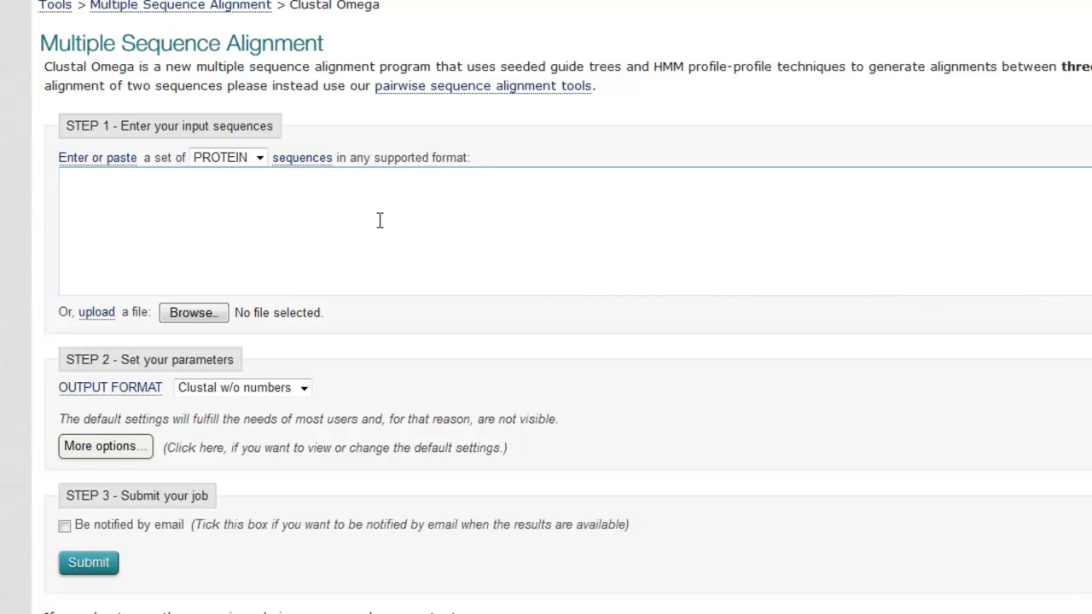
click(260, 160)
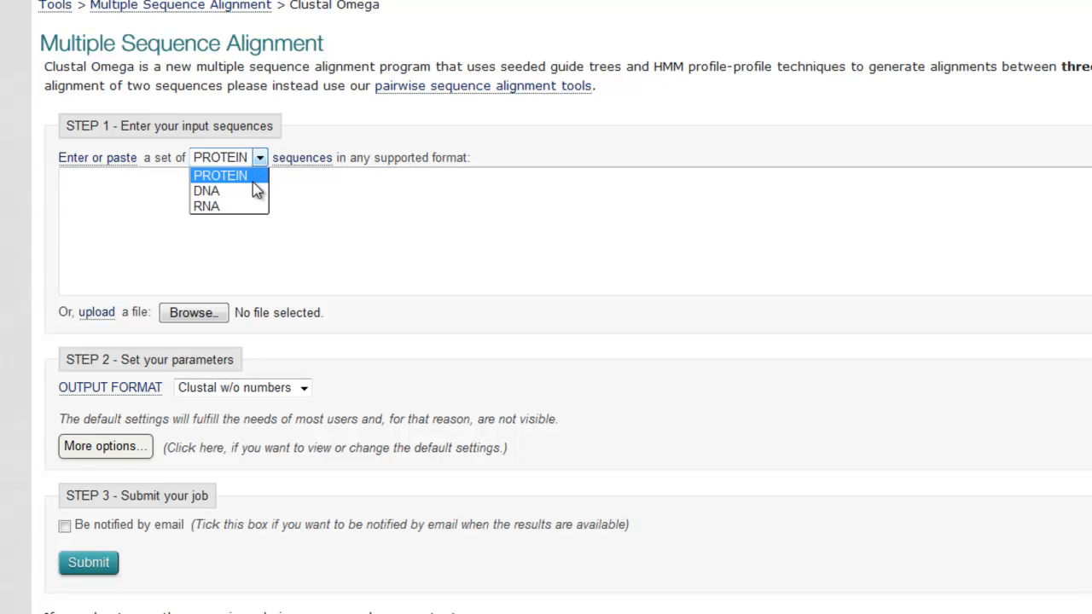
click(261, 160)
click(261, 159)
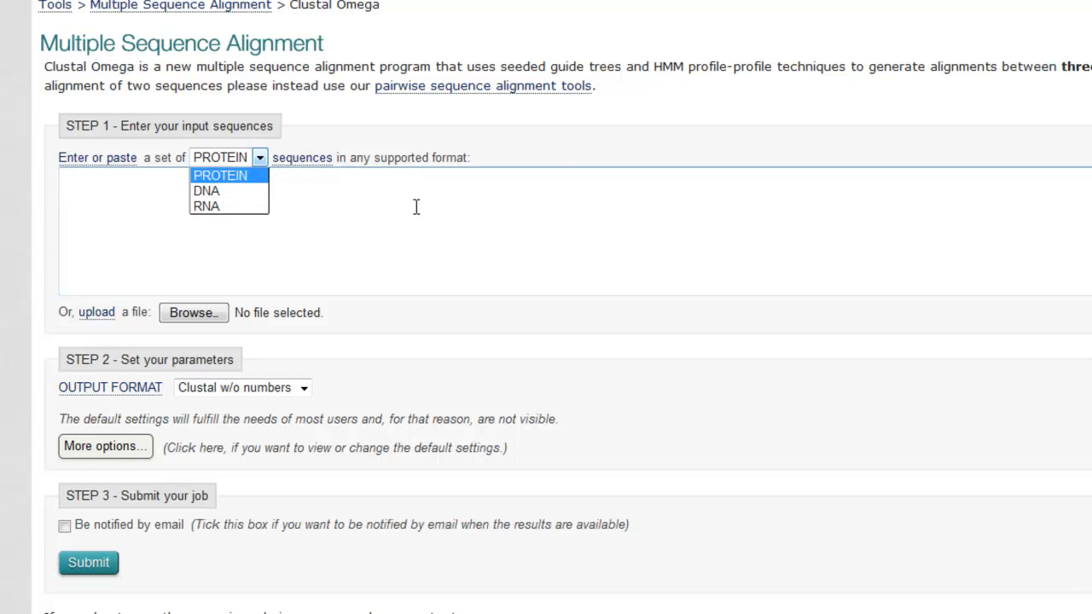
click(416, 206)
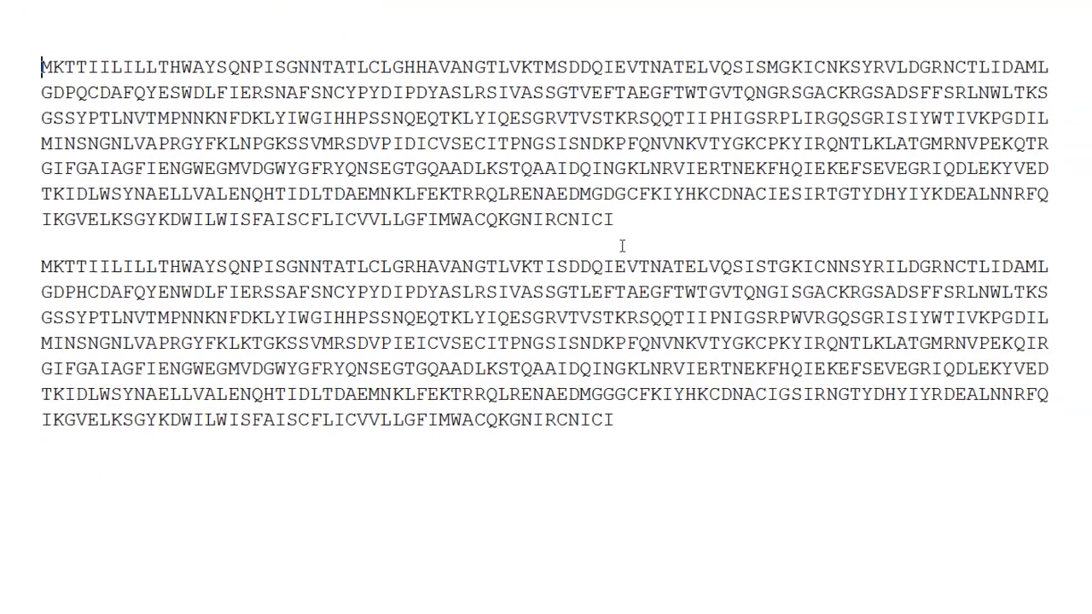
drag(622, 245, 3, 79)
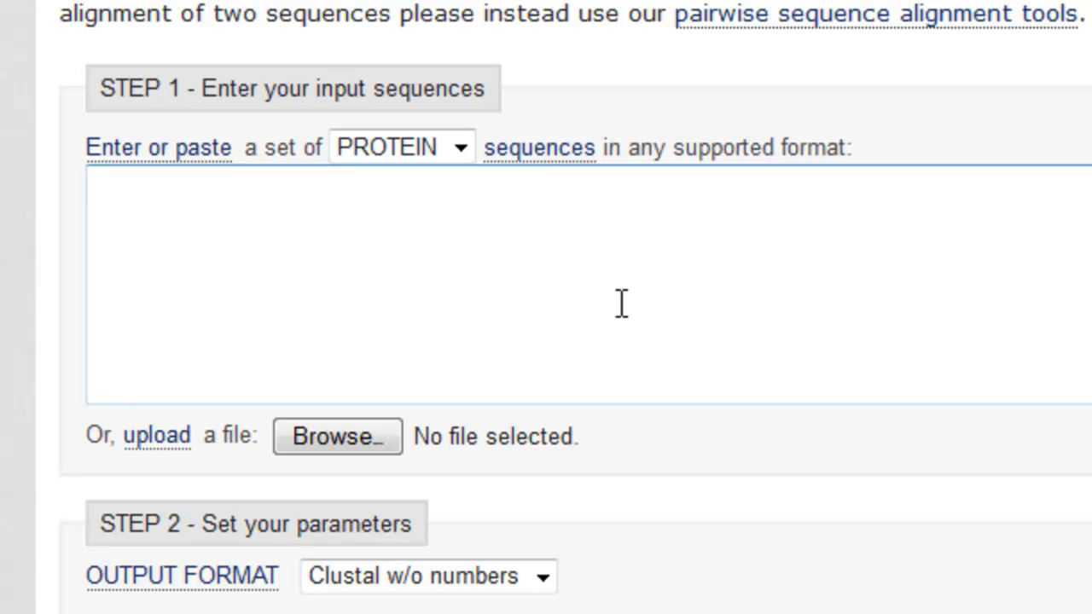
Enter the >SequenceA header and paste the first protein sequence beneath it
text(>)
text(Sequence)
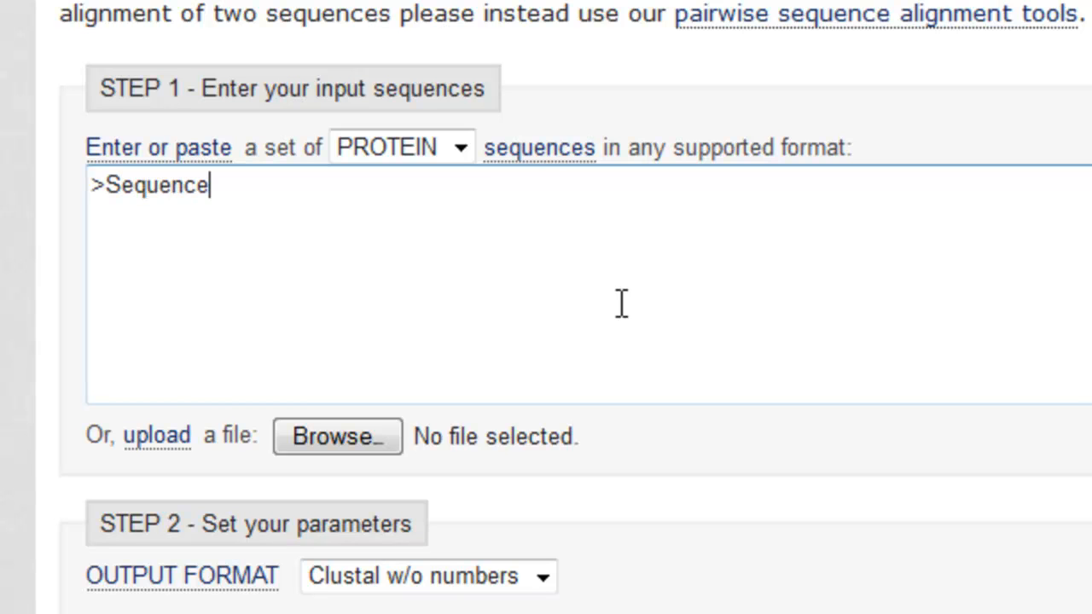
text(A)
key(Return)
key(ctrl+v)
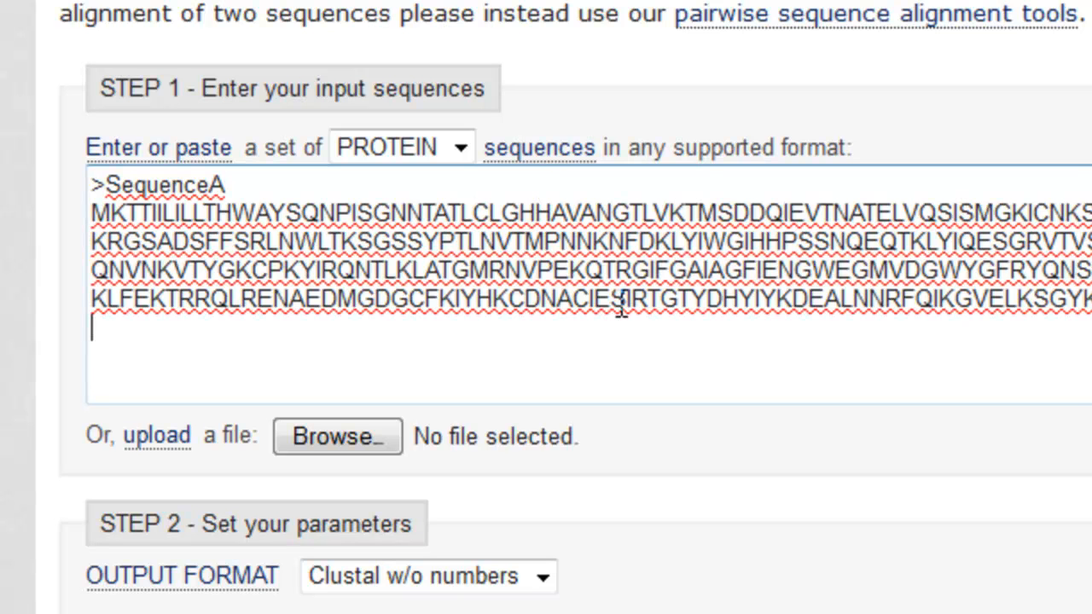
Enter the >SequenceB header and paste the second protein sequence beneath it
text(>SequenceB)
key(Return)
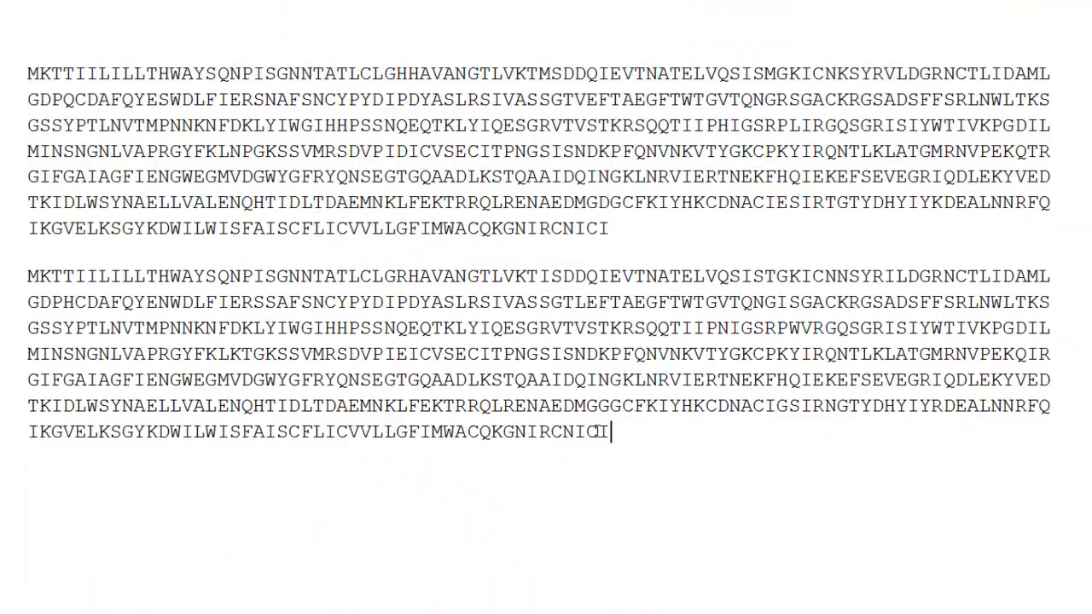
drag(599, 432, 127, 248)
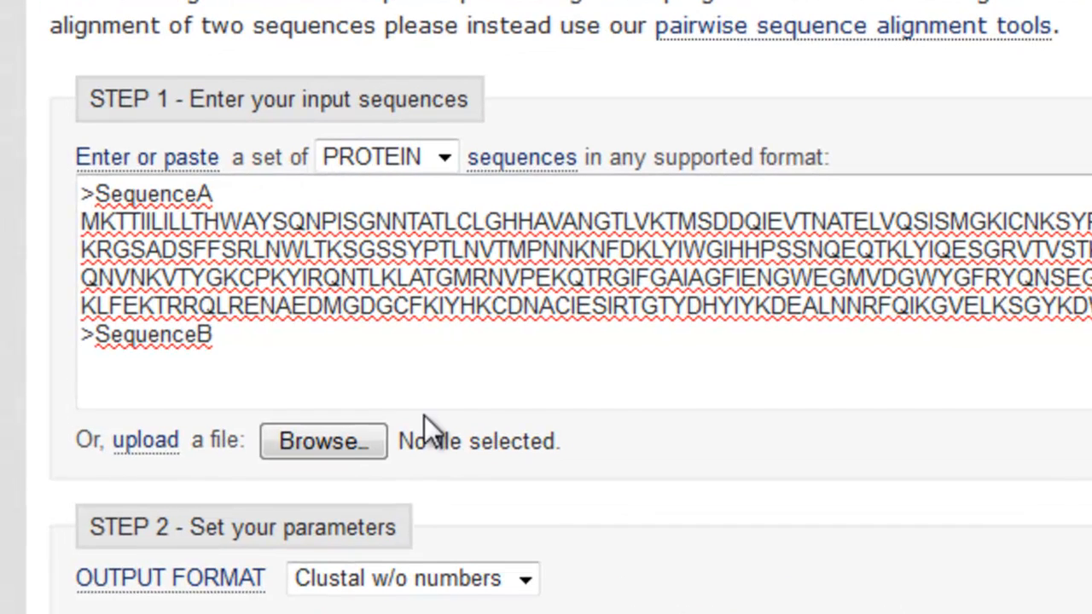
text(MKTTIILILLTHWAYSQNPISGNNTATLCLGRHAVANGTLVKTISDDQIEVTNATELVQSISTGKICNNSYRILDGRNCTLIDAMLGDPHCDAFQYENWDLFIERSSAFSNCYPYDIPDYASLRSIVASSGTLEFTAEGFTWTGVTQNGISGACKRGSADSFFSRLNWLTKSGSSYPTLNVTMPNNKNFDKLYIWGIHHPSNQEQTKLYIQESGRVTVSTKRSQQTIIPNIGSRPWVRGQSGRISIYWTIVKPGDILMINSNGNLVAPRGYFKLKTGKSSVMRSDVPIEICVSECITPNGSISNDKPFQNVNKVTYGKCPKYIRQNTLKLATGMRNVPEKQIRGIFGAIAGFIENGWEGMVDGWYGFRYQNSEGTGQAADLKSTQAAIDQINGKLNRVIERTNEKFHQIEKEFSEVEGRIQDLEKYVEDTKIDLWSYNAELLVALENQHTIDLTDAEMNKLFEKTRRQLRENAEDMGGGCFKIYHKCDNACIGSIRNGTYDHYIYRDEALNNRFQIKGVELKSGYKDWILWISFAISCFLICVVLLGFIMWACQKGNIRCNICI)
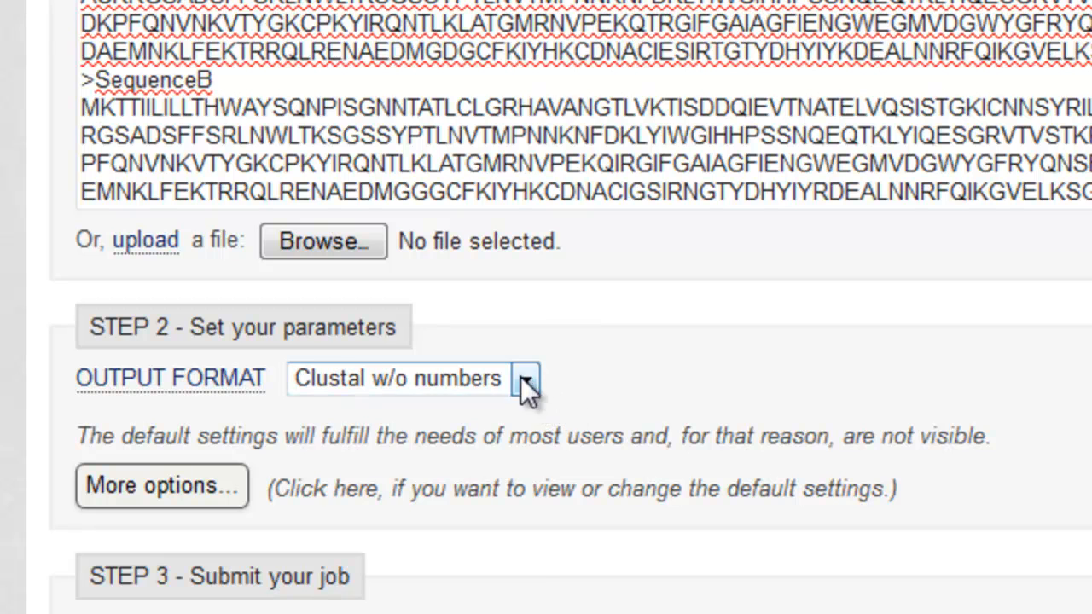
Choose Clustal w/ numbers as the output format and submit the two sequences
click(527, 382)
click(486, 444)
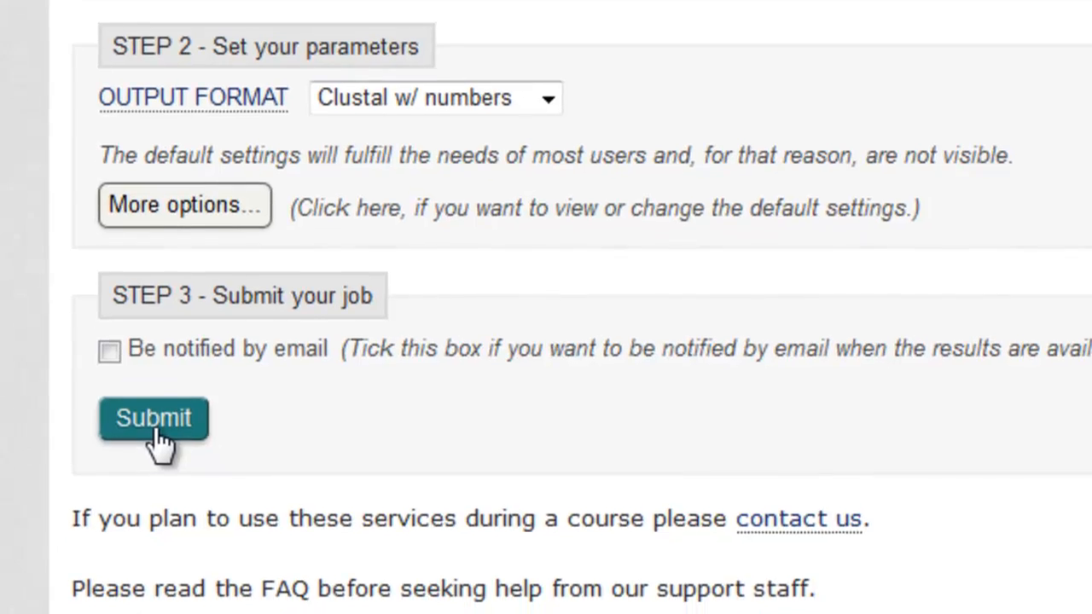
click(152, 417)
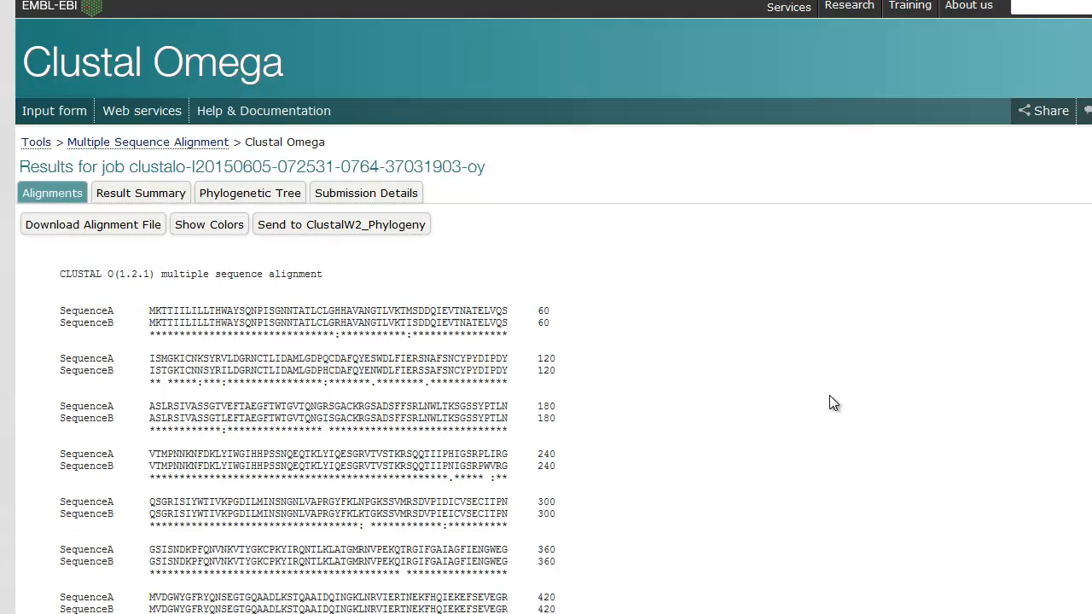
Select the full SequenceA–SequenceB alignment text on the results page
scroll(782, 389, down, 4)
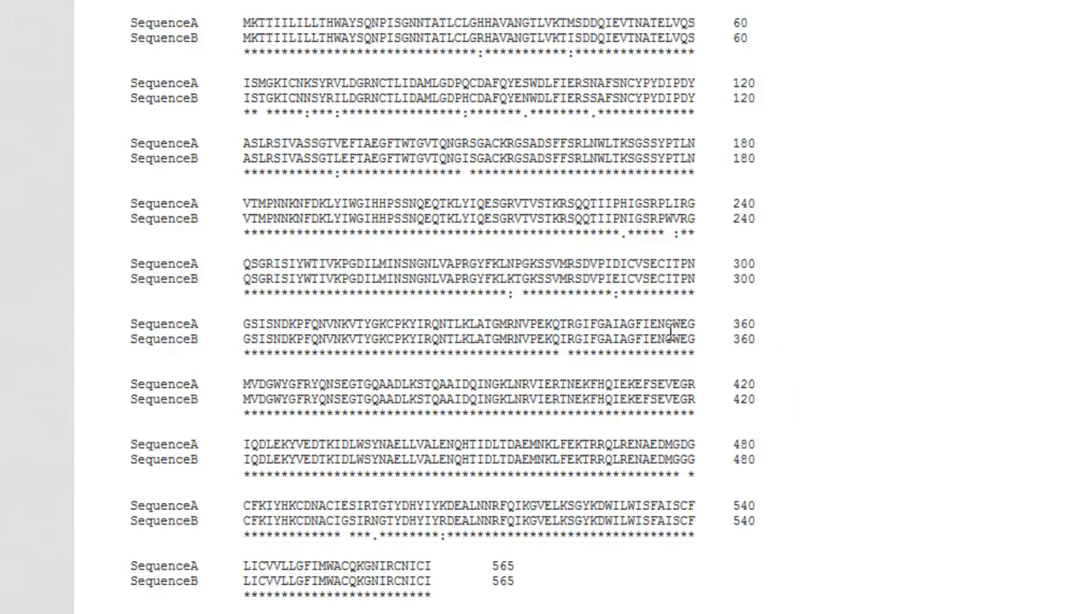
drag(529, 266, 567, 282)
drag(553, 282, 597, 307)
click(654, 359)
drag(488, 609, 129, 29)
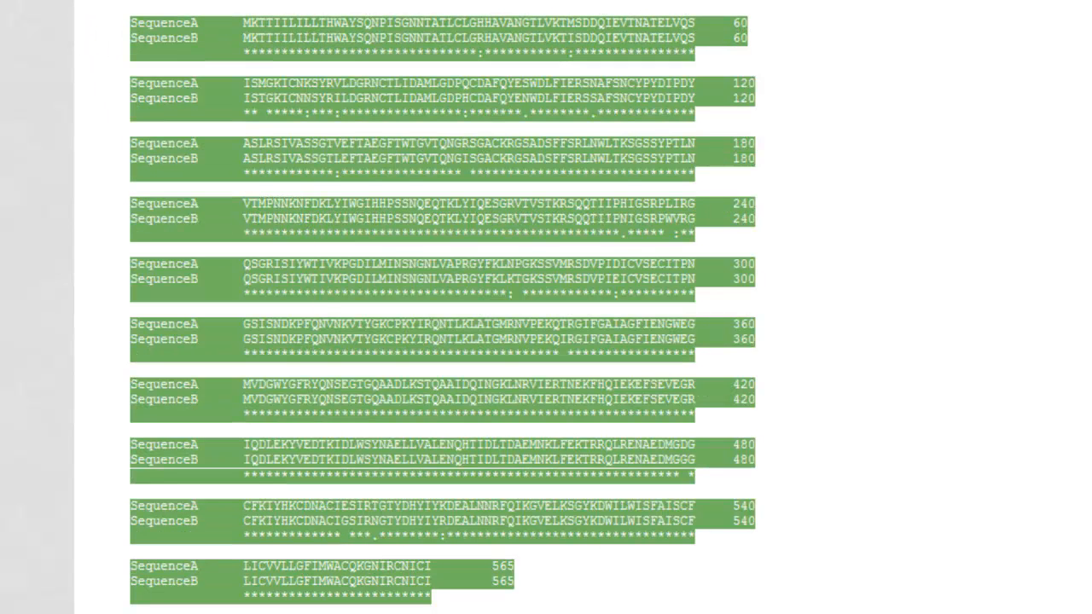
Close the old Word document without saving it
click(536, 612)
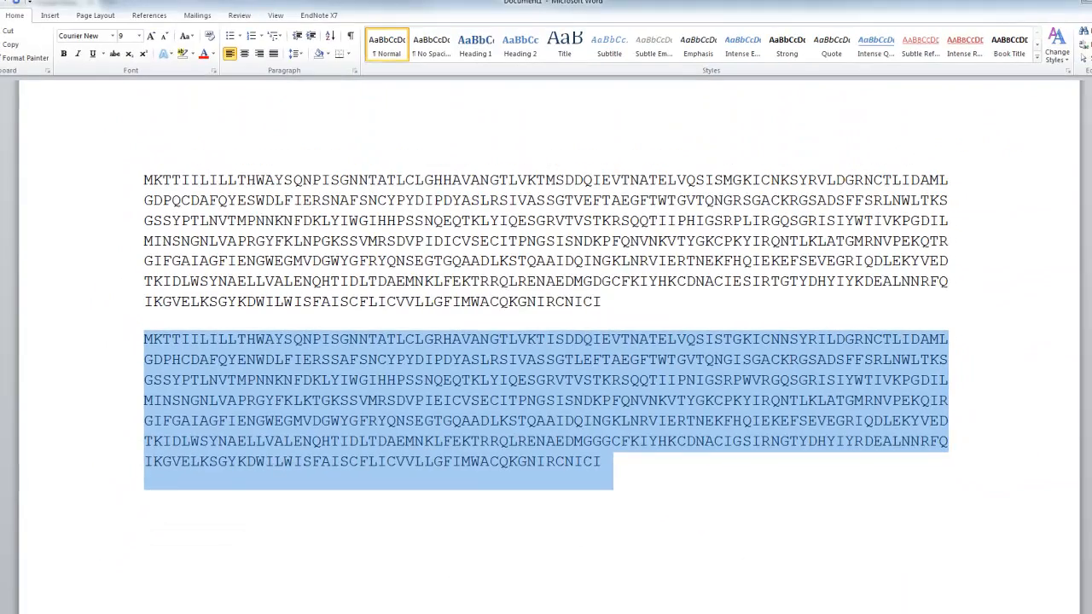
key(alt+F4)
click(552, 333)
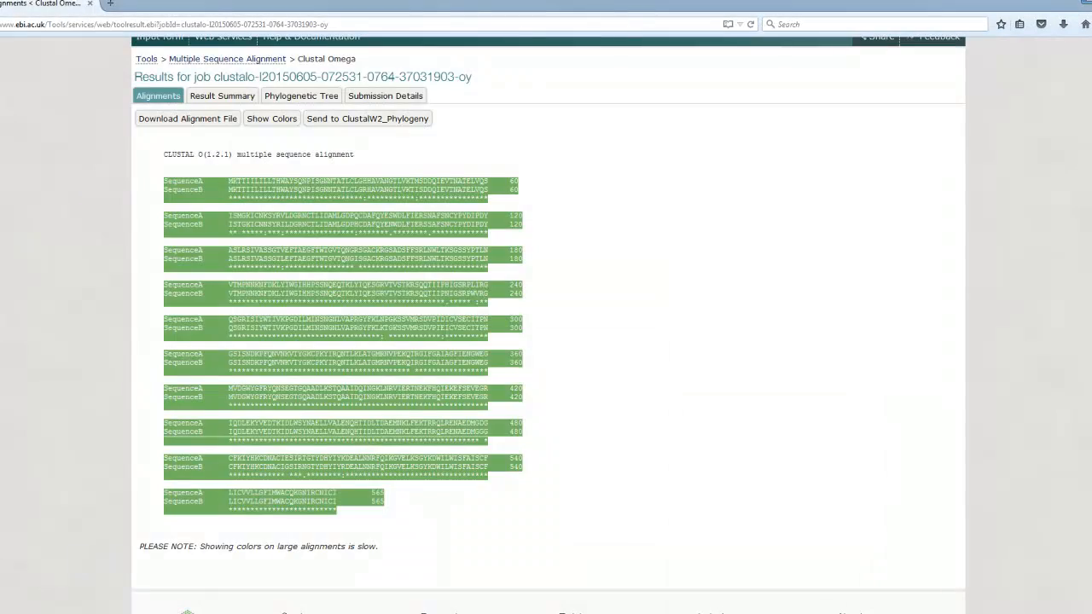
Paste the copied Clustal alignment into a blank Word document
click(487, 596)
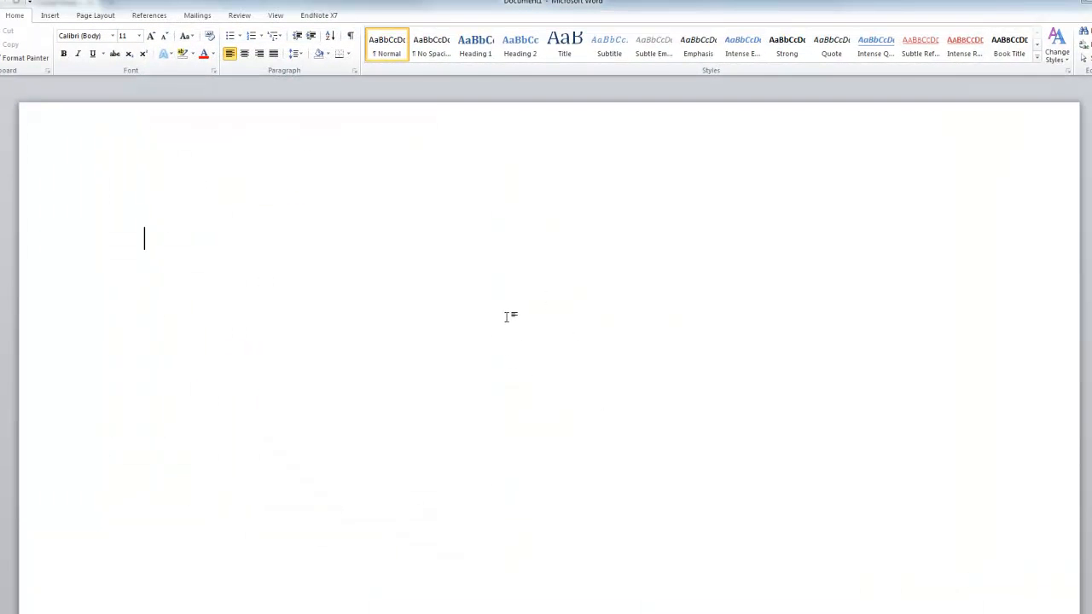
key(ctrl+v)
scroll(600, 352, up, 15)
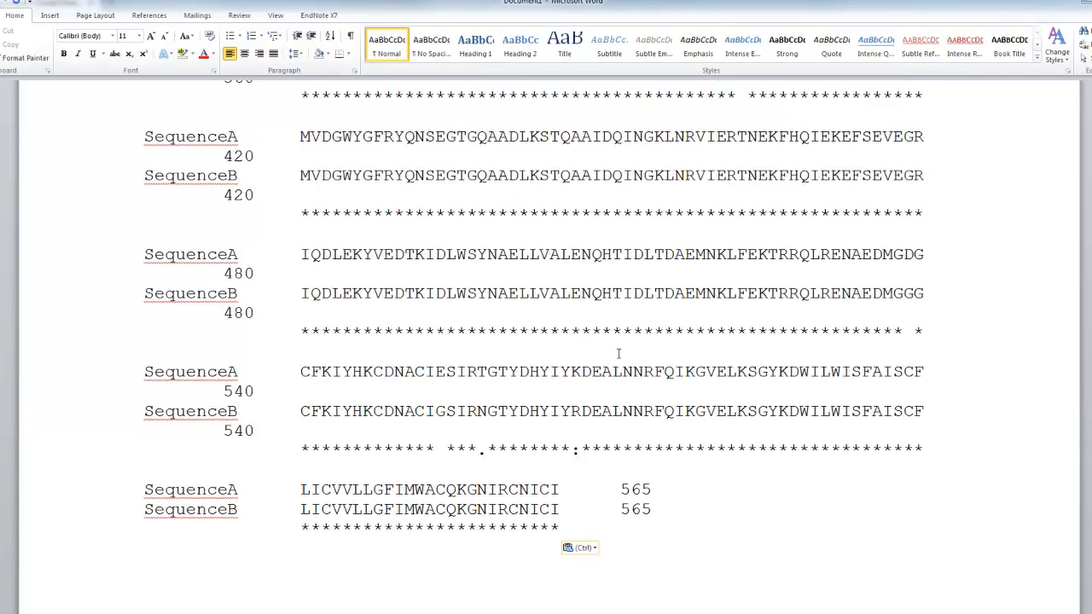
scroll(616, 354, up, 5)
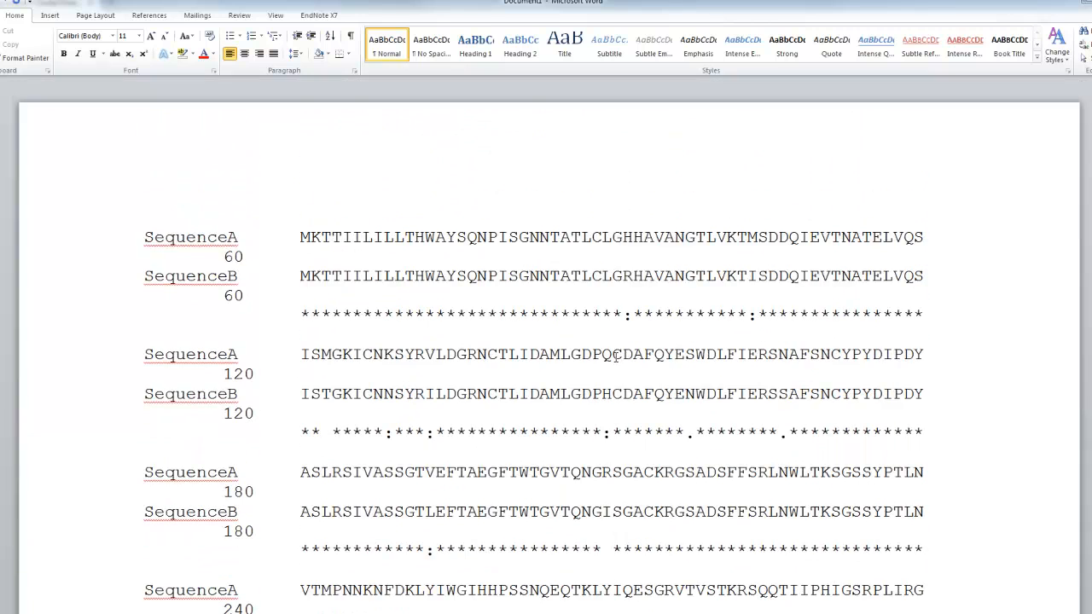
scroll(616, 357, down, 1)
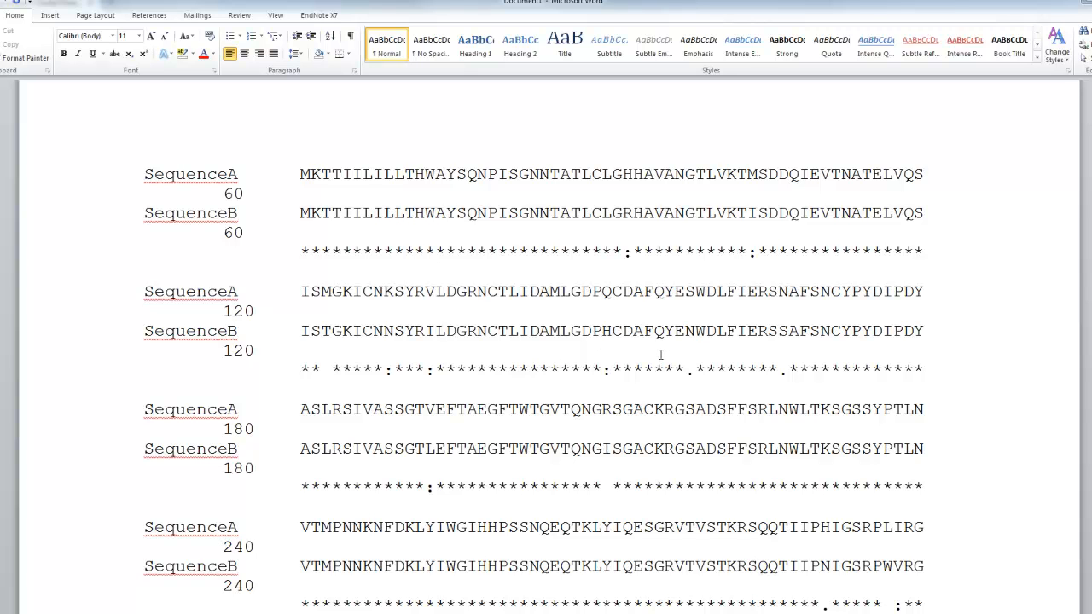
Set the entire alignment text to font size 9 so each row fits on one line
click(563, 337)
key(ctrl+a)
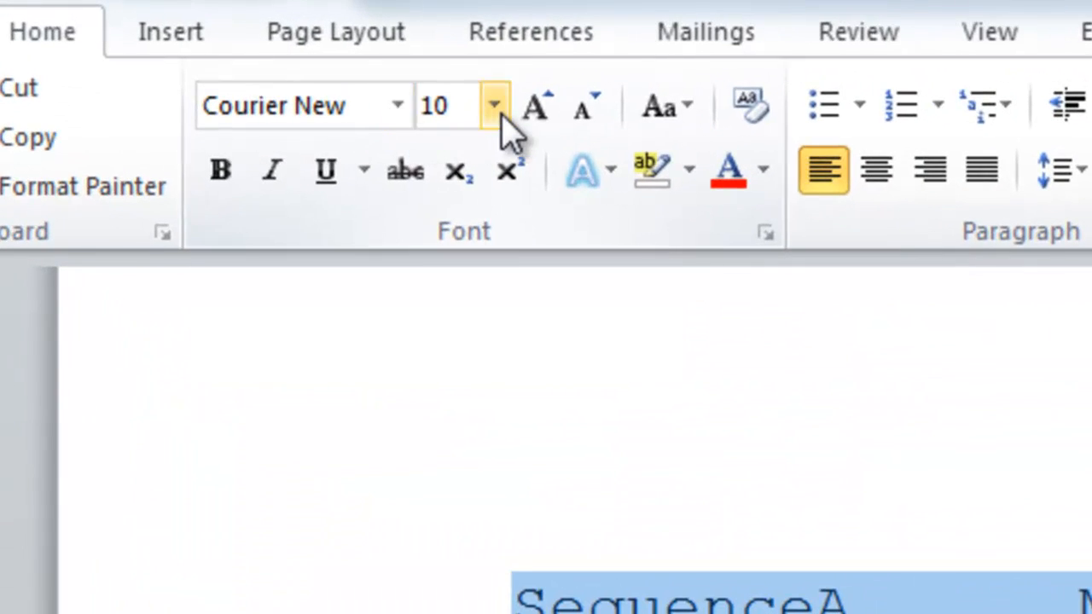
click(293, 67)
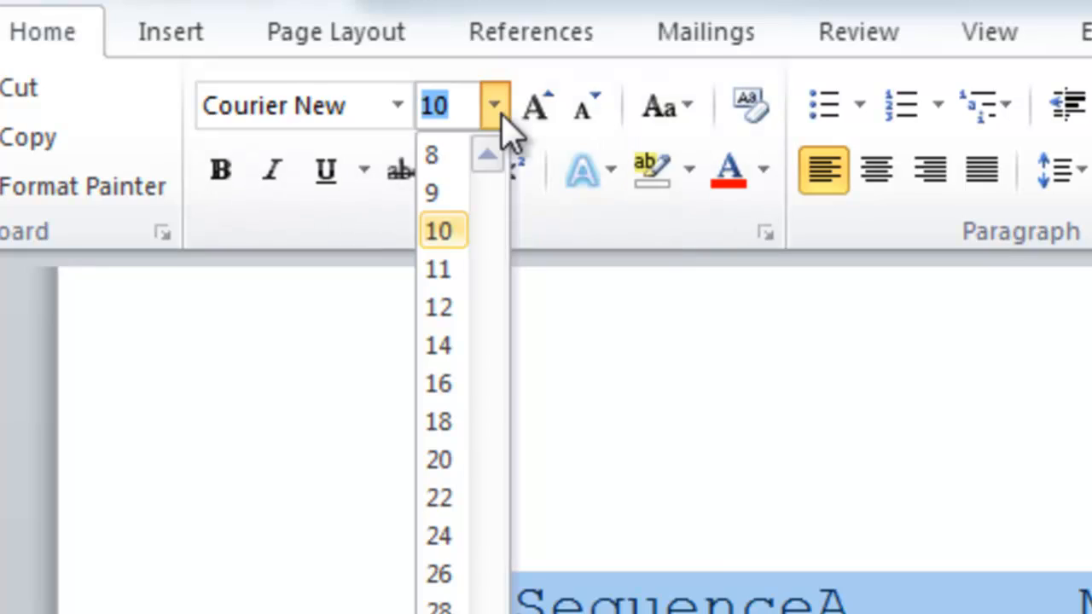
click(452, 193)
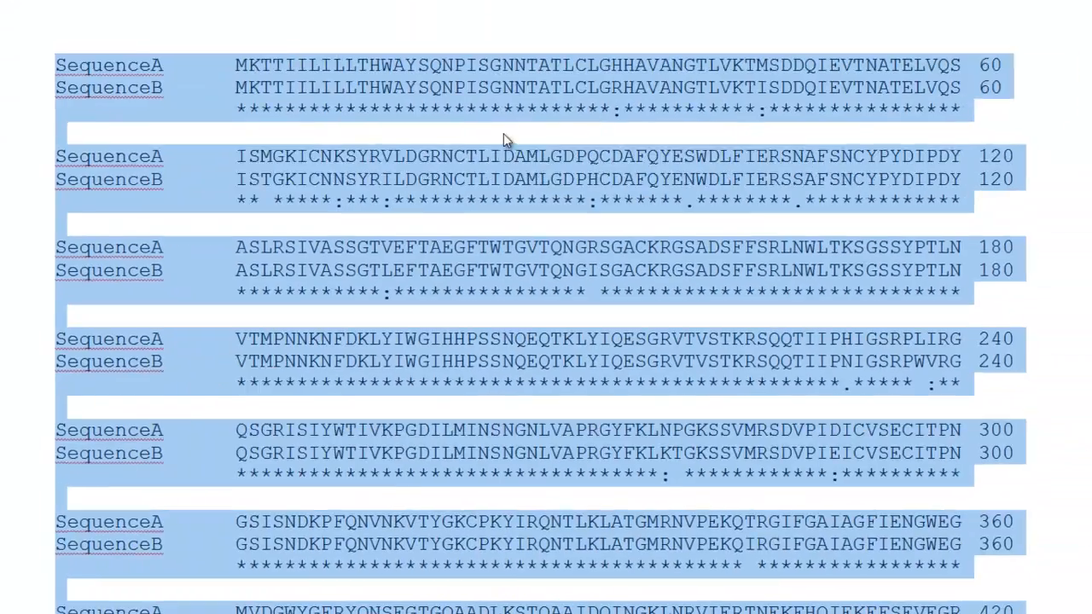
click(503, 135)
scroll(491, 128, down, 4)
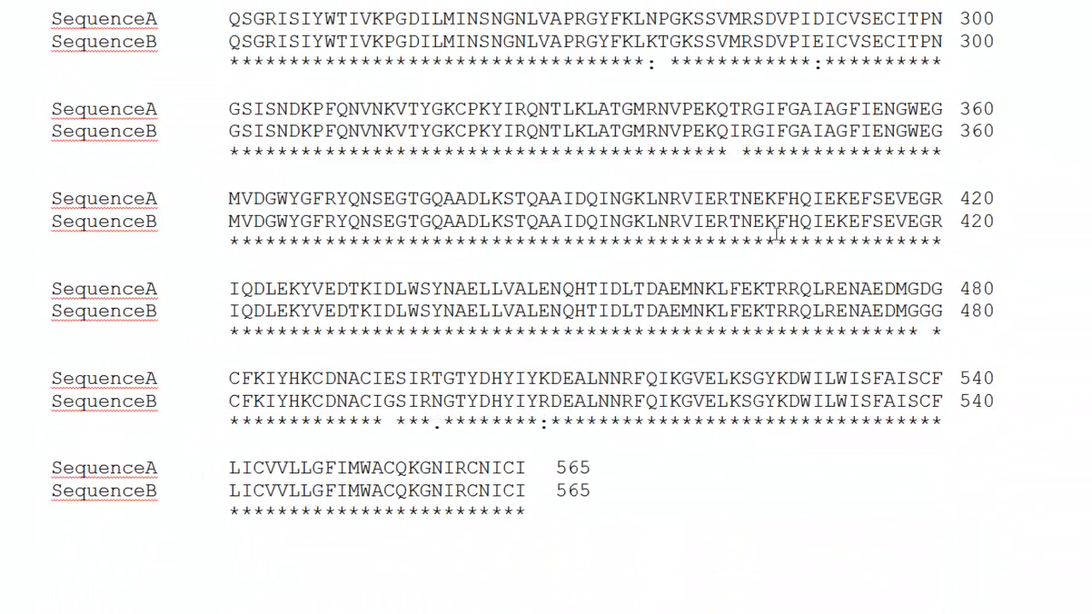
scroll(776, 235, up, 6)
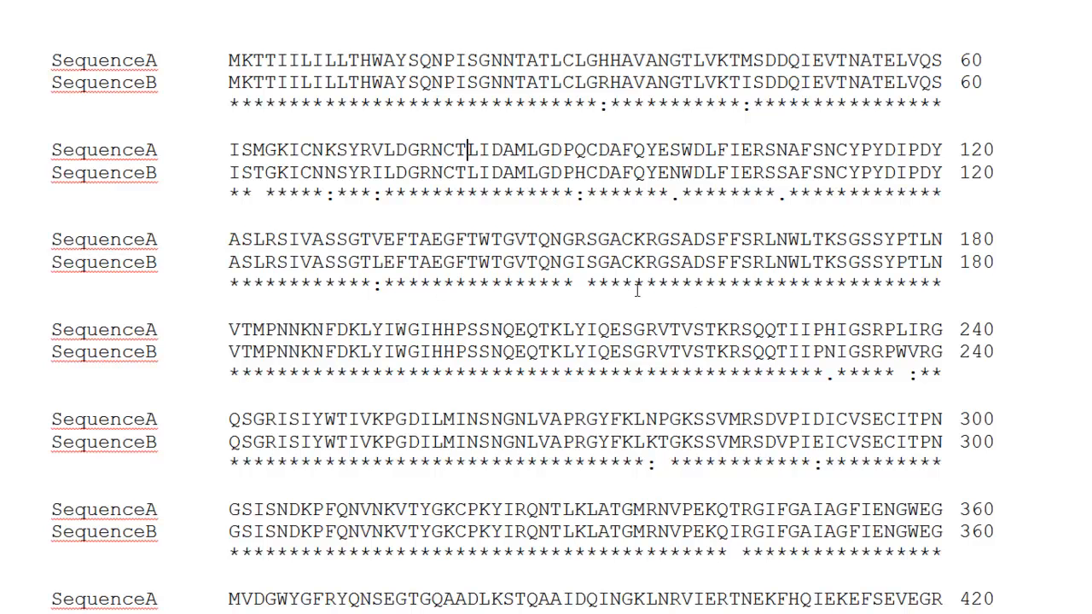
Highlight the mismatched R/I residue pair in yellow
mouse_move(587, 261)
mouse_down()
mouse_move(585, 240)
mouse_move(586, 263)
mouse_up()
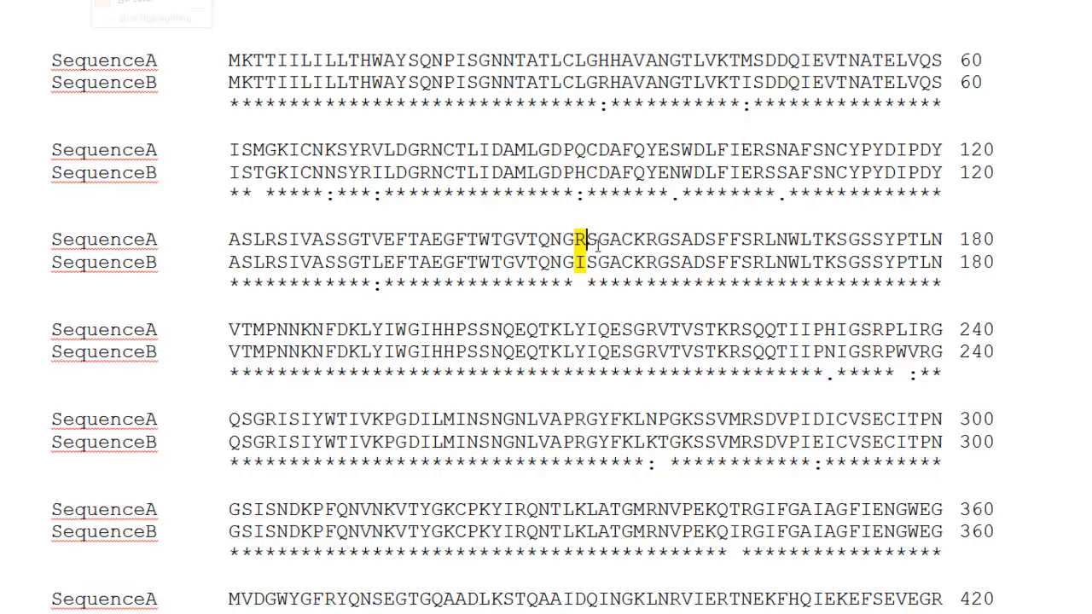
click(653, 306)
click(598, 283)
drag(587, 264, 574, 263)
click(599, 286)
Highlight the mismatched Q/H residue pair in the 120 block in green
mouse_move(587, 173)
mouse_down()
mouse_move(574, 173)
mouse_move(588, 152)
mouse_move(585, 173)
mouse_move(587, 152)
mouse_move(575, 174)
mouse_up()
click(589, 151)
double_click(583, 151)
click(580, 151)
click(115, 0)
click(128, 0)
click(692, 176)
Highlight the mismatched S/N residue pair in turquoise
drag(670, 175, 680, 175)
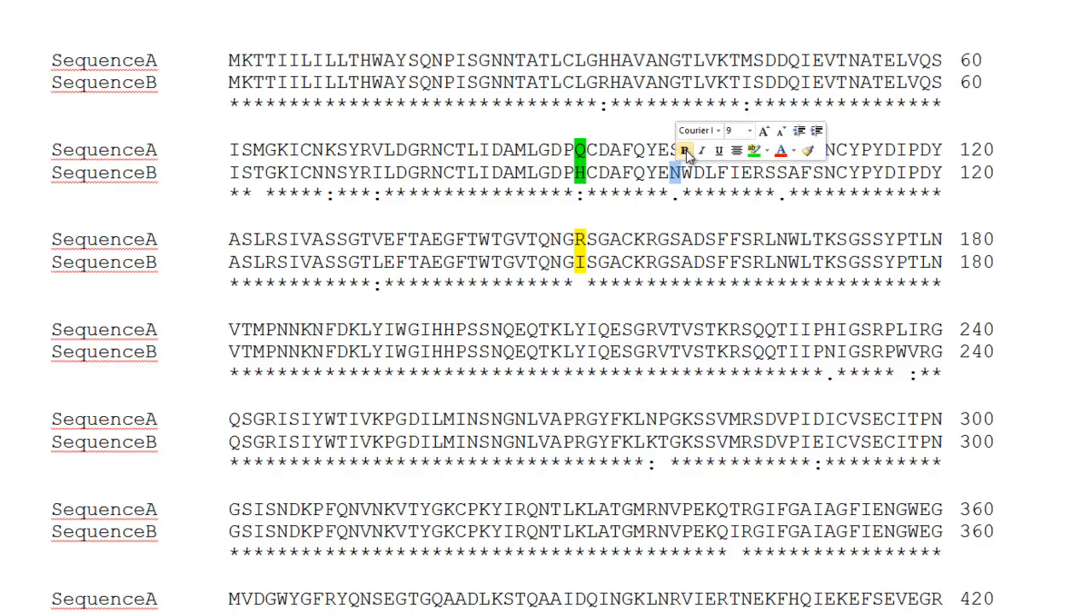
drag(671, 151, 681, 151)
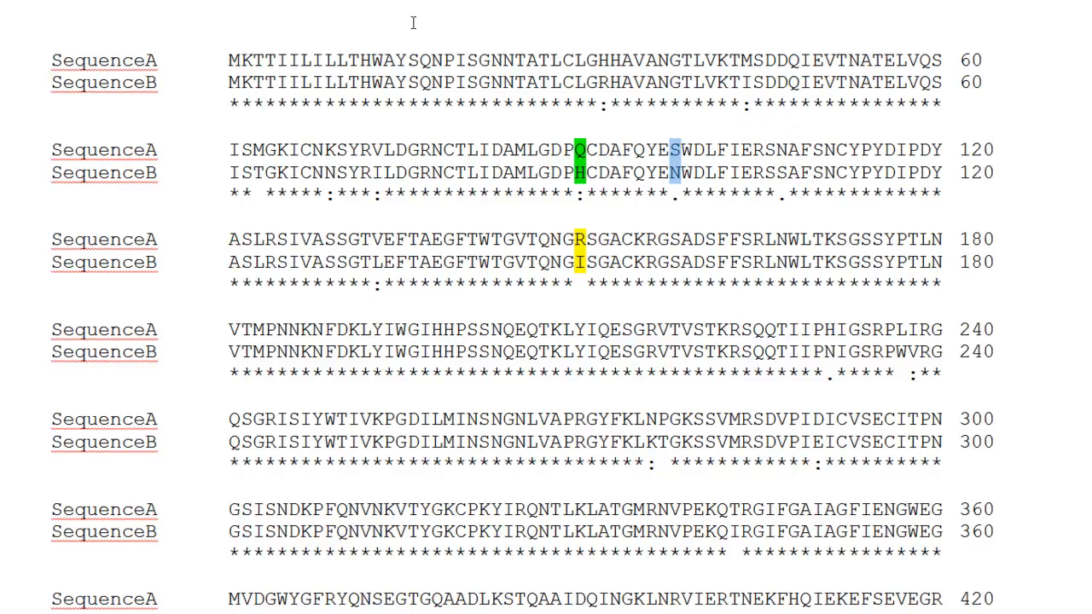
click(115, 0)
click(150, 0)
click(638, 223)
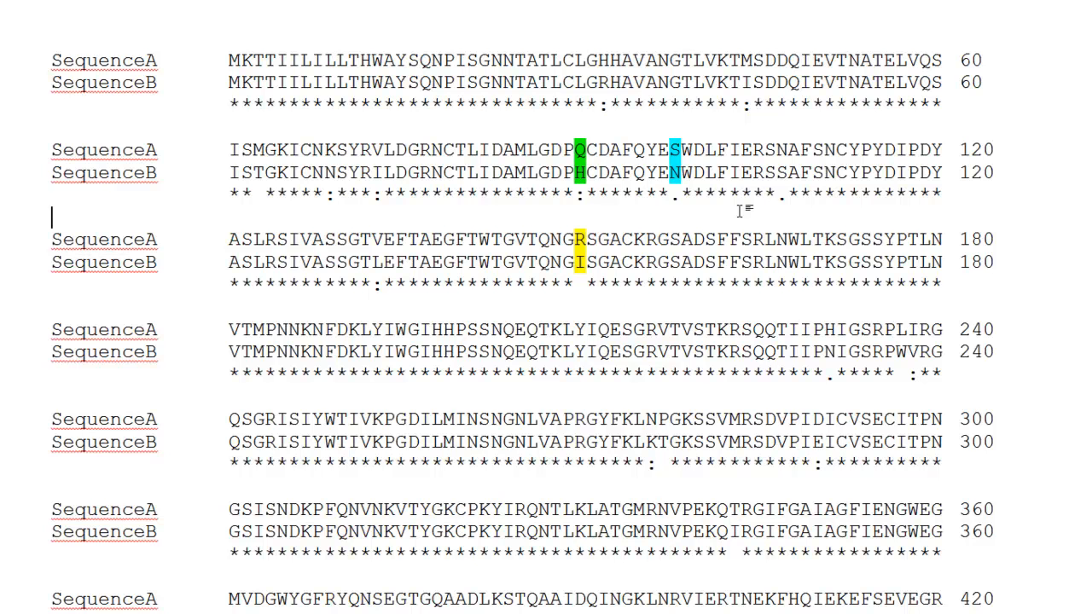
scroll(737, 211, down, 1)
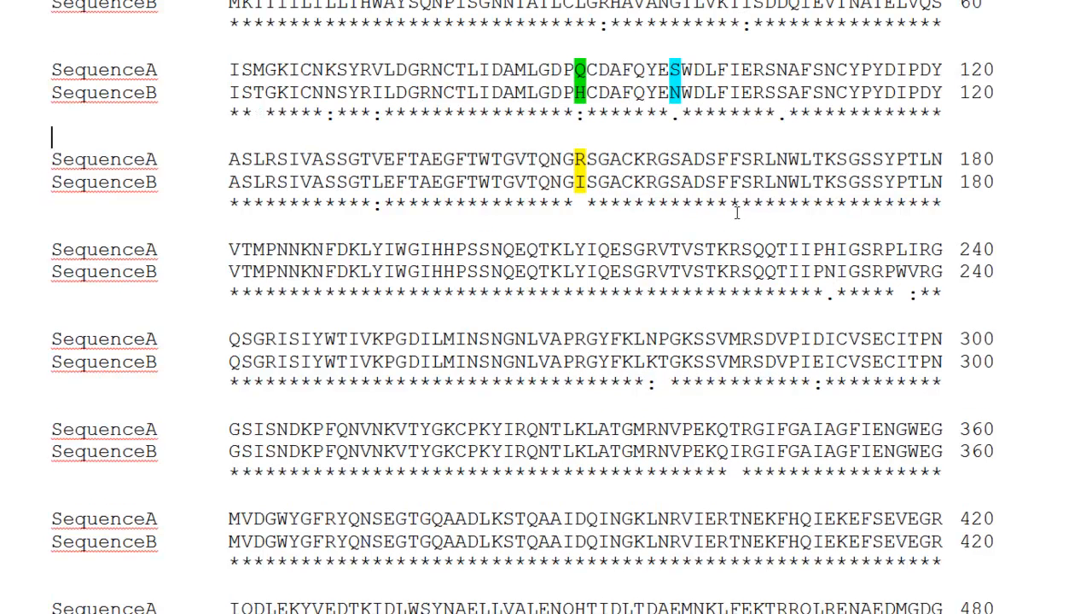